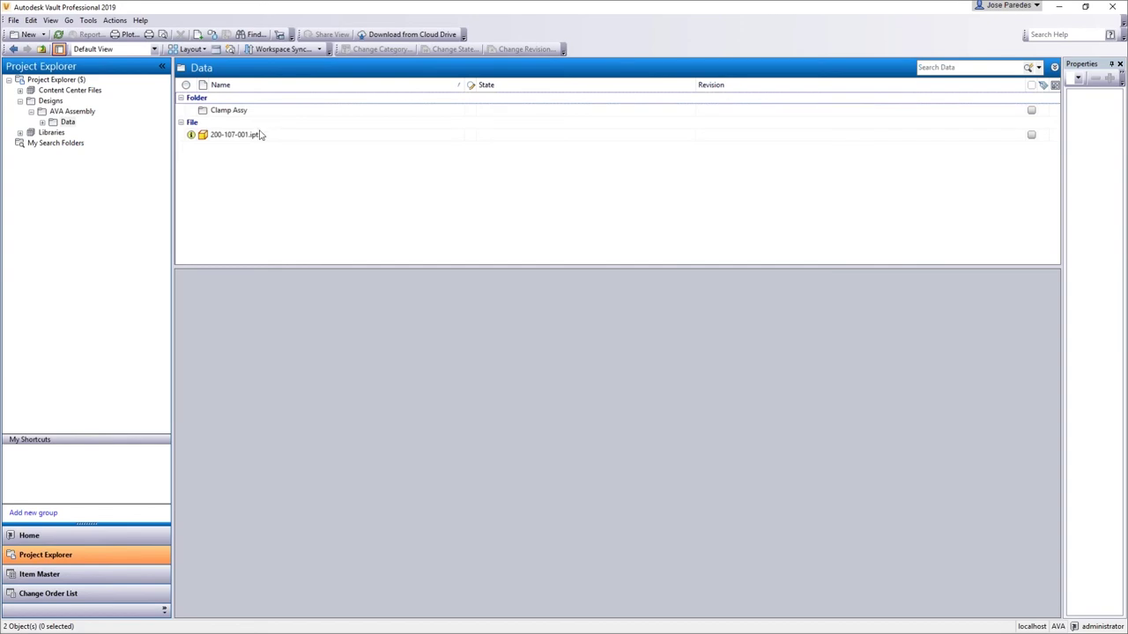
# Step: Open the Clamp Assy folder to list its 77 files
pyautogui.doubleClick(231, 110)
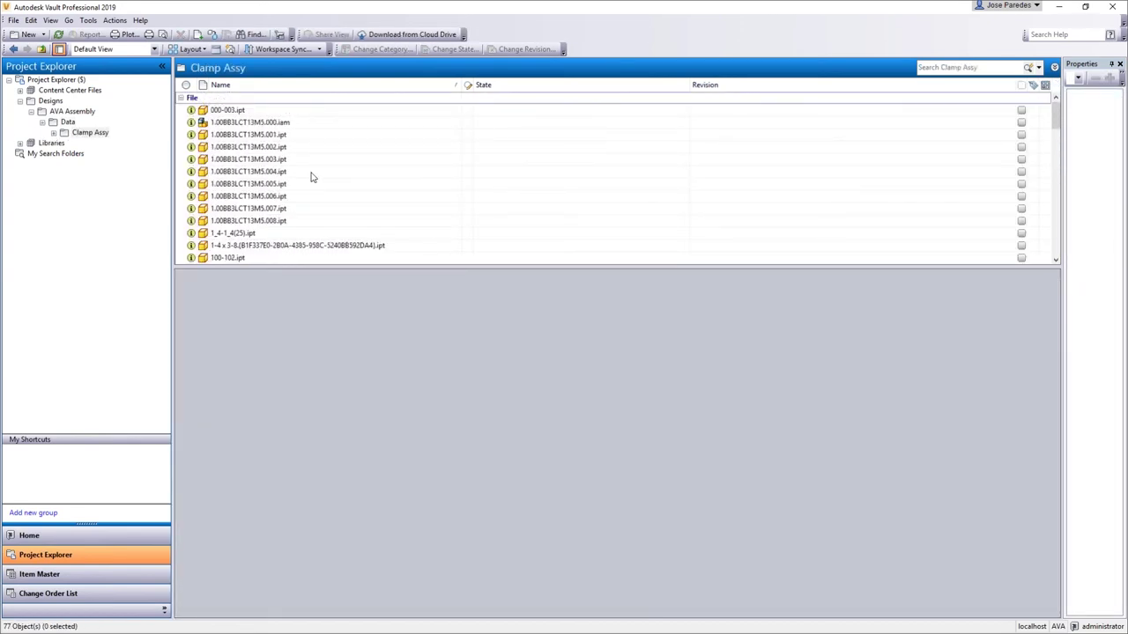
pyautogui.scroll(-20, 310, 177)
pyautogui.scroll(20, 310, 168)
# Step: Get a local copy of 000-003.ipt from the vault
pyautogui.click(228, 113)
pyautogui.rightClick(229, 113)
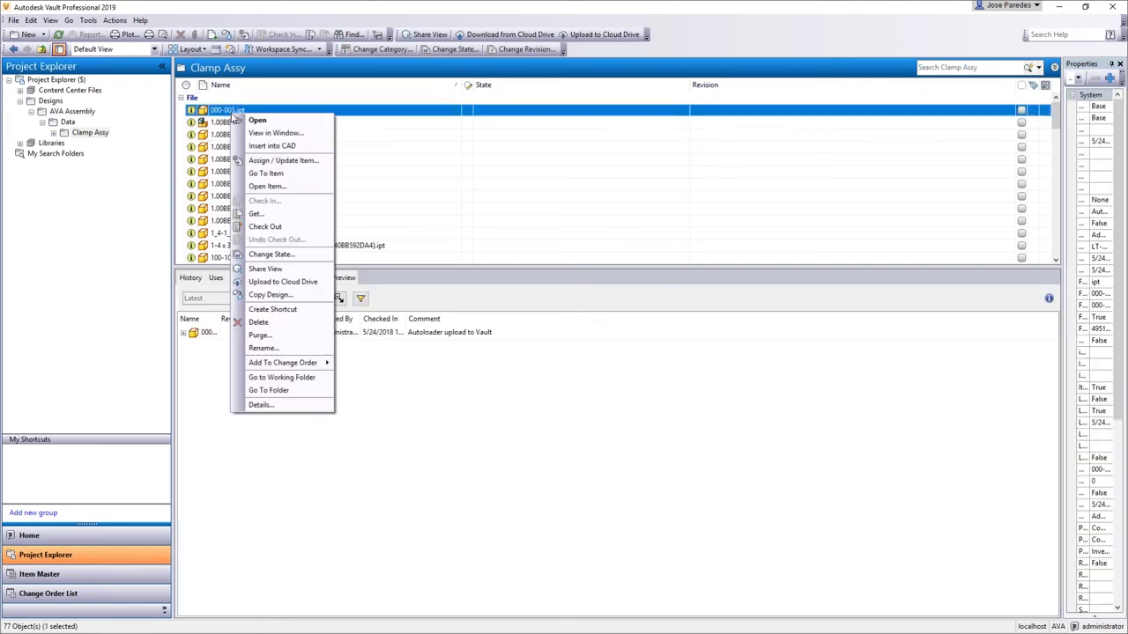
pyautogui.click(288, 214)
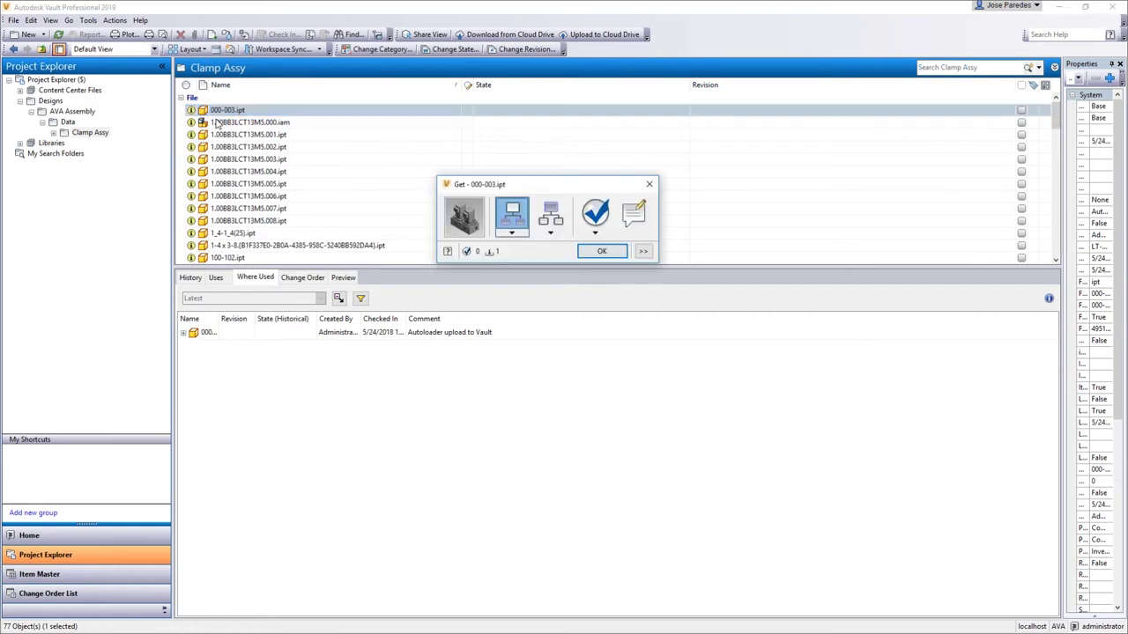
pyautogui.click(601, 251)
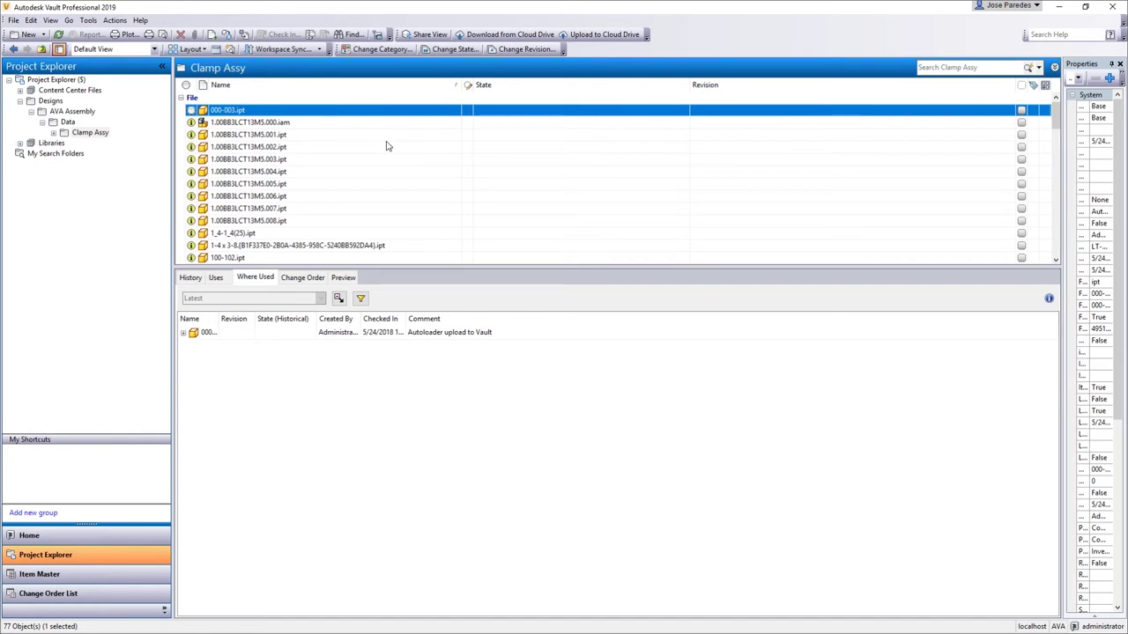
# Step: Delete the Designs.ipj project file from the vault root
pyautogui.click(35, 101)
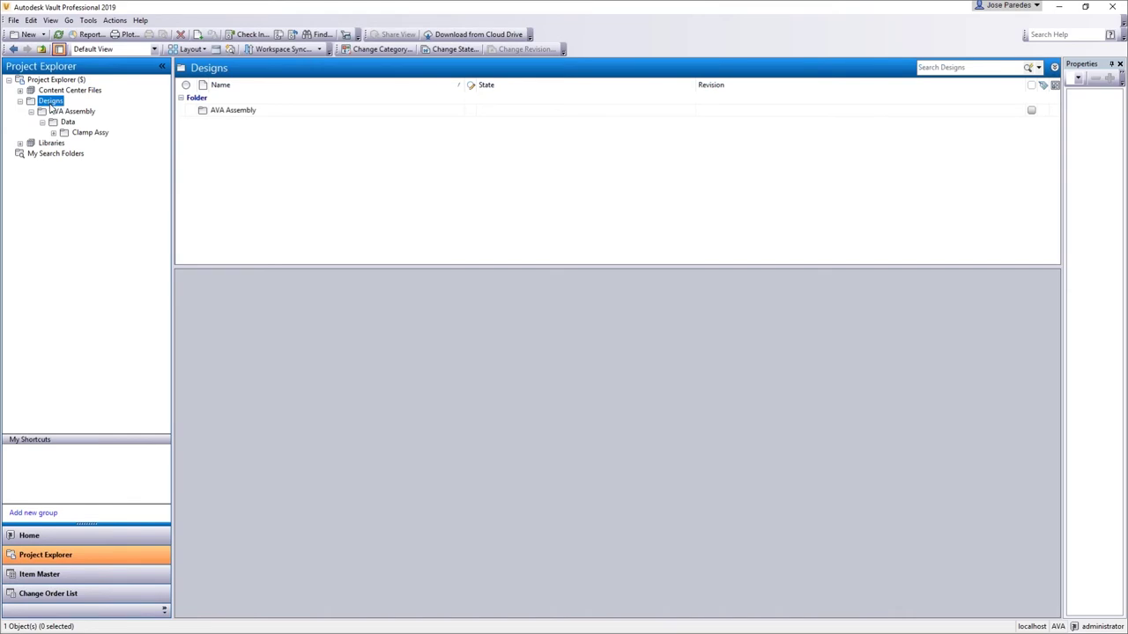
pyautogui.click(40, 80)
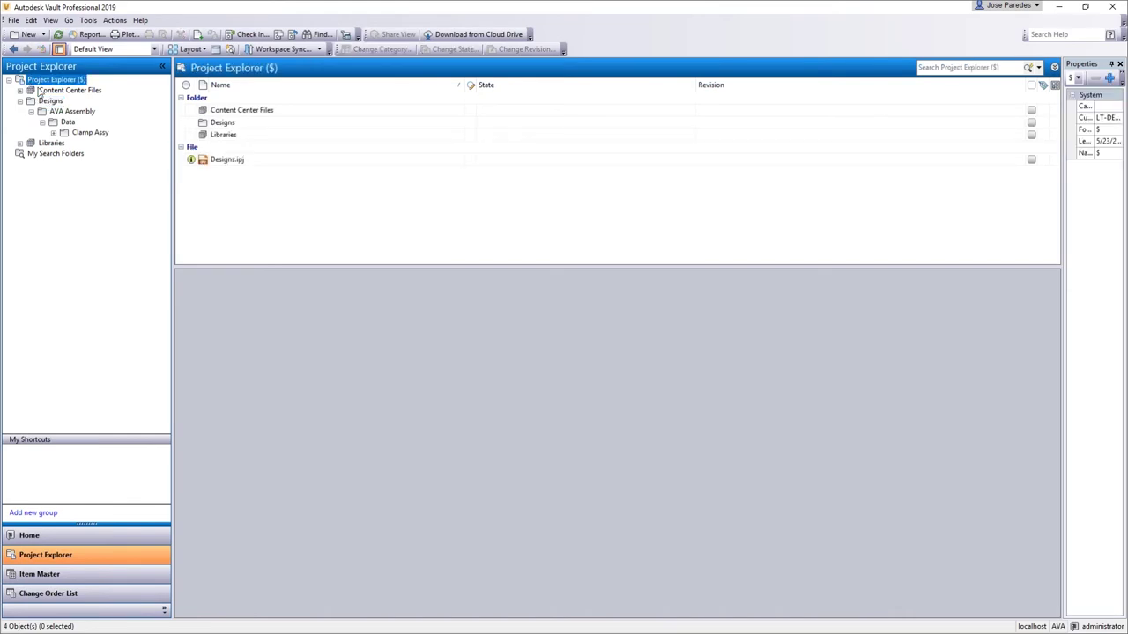
pyautogui.click(237, 160)
pyautogui.rightClick(238, 161)
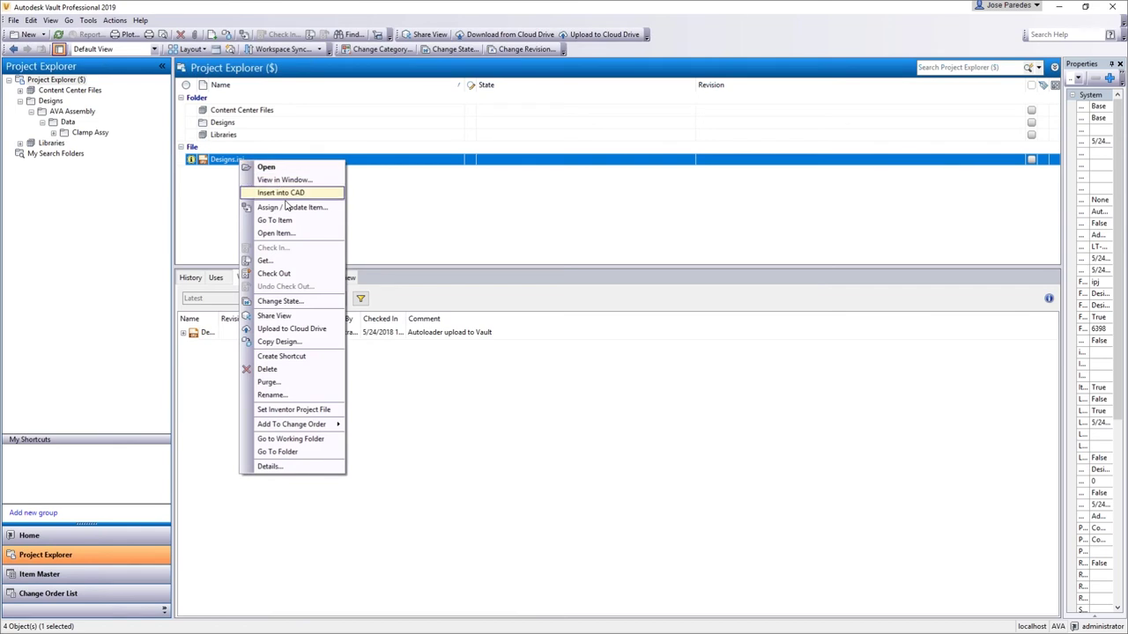
pyautogui.click(304, 370)
pyautogui.click(617, 359)
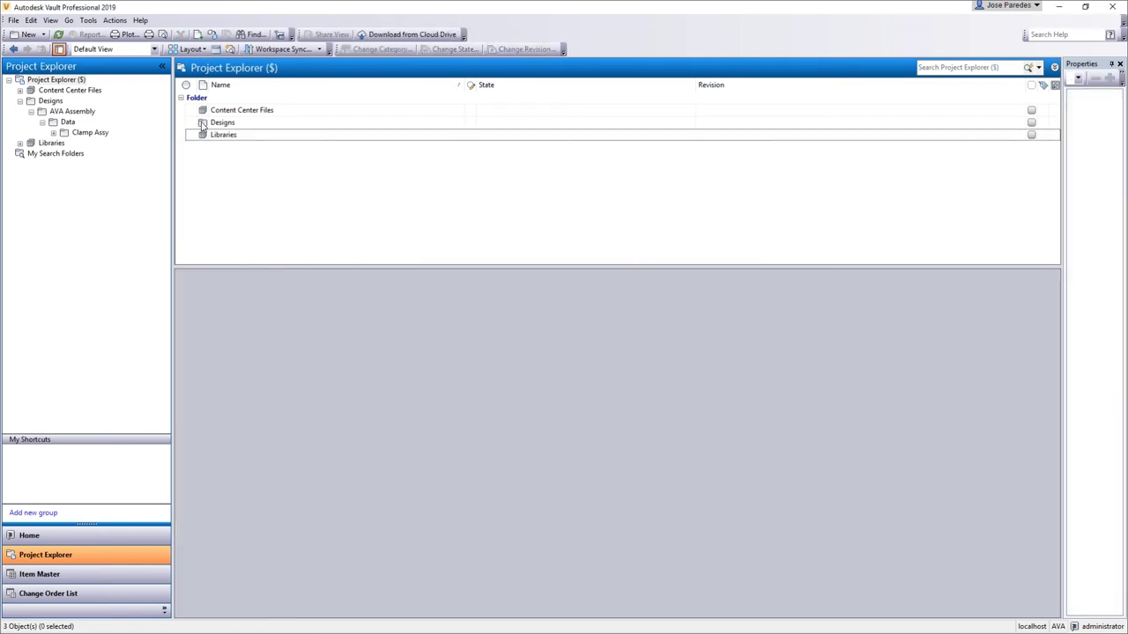
# Step: Delete the Content Center Files folder from the vault
pyautogui.click(221, 110)
pyautogui.rightClick(218, 111)
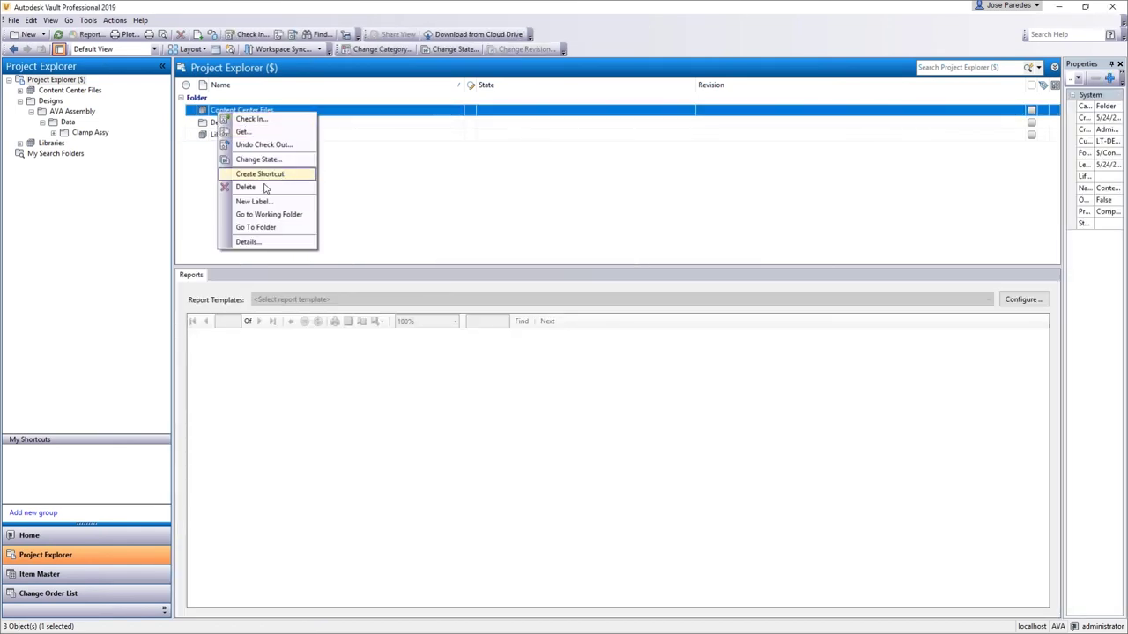
pyautogui.click(245, 186)
pyautogui.click(630, 357)
# Step: Permanently delete the Designs folder and its contents
pyautogui.click(221, 110)
pyautogui.rightClick(221, 112)
pyautogui.click(249, 185)
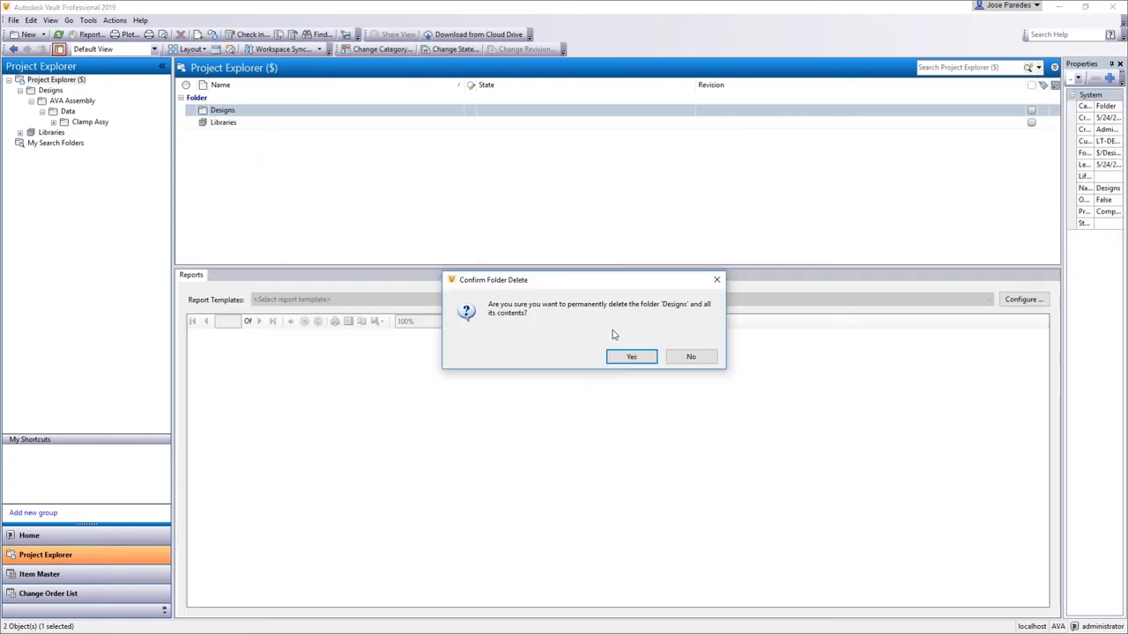
pyautogui.click(631, 356)
# Step: Delete the Libraries folder, leaving the vault root empty
pyautogui.click(226, 117)
pyautogui.rightClick(225, 117)
pyautogui.click(264, 186)
pyautogui.click(627, 356)
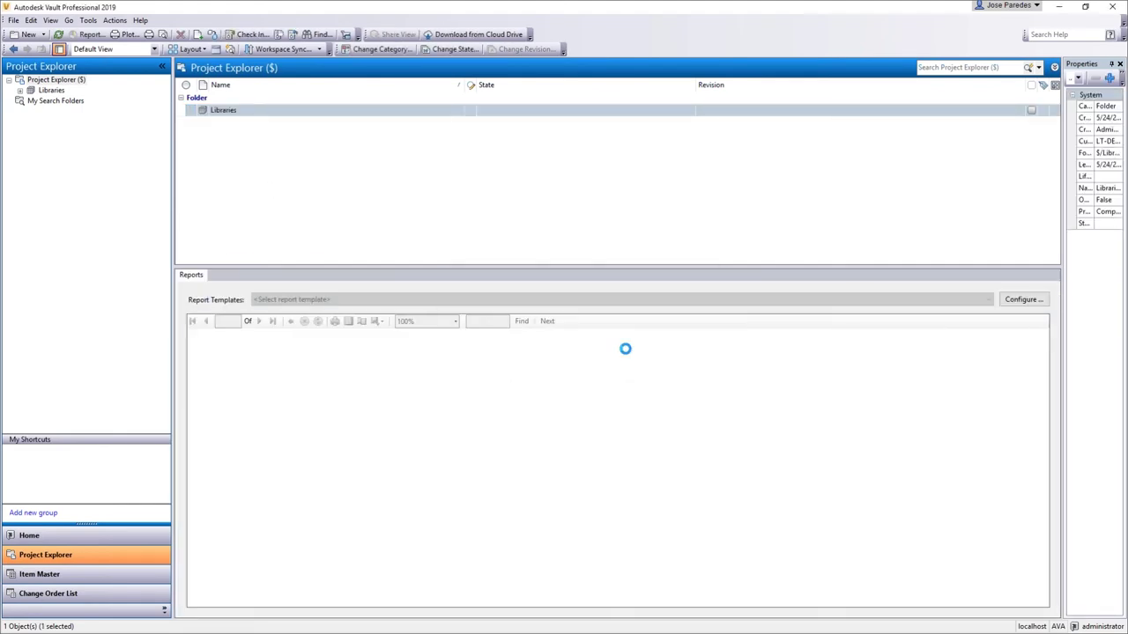
pyautogui.click(89, 21)
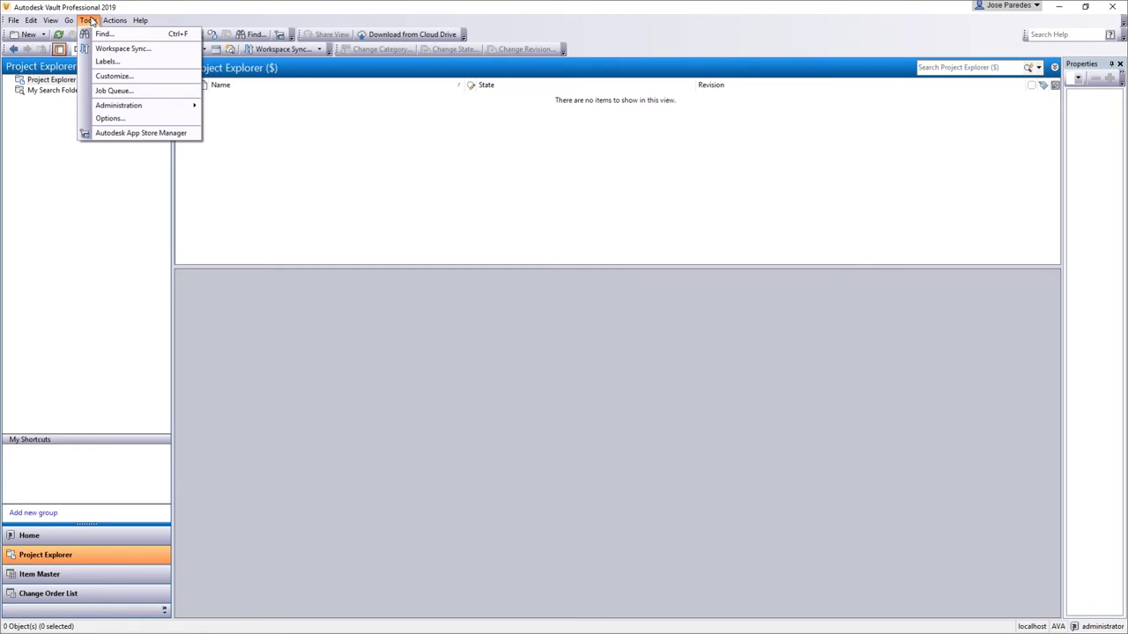
# Step: Turn on Show hidden files in the Vault Options
pyautogui.click(89, 20)
pyautogui.click(89, 20)
pyautogui.click(113, 118)
pyautogui.click(434, 146)
pyautogui.click(571, 455)
pyautogui.click(471, 453)
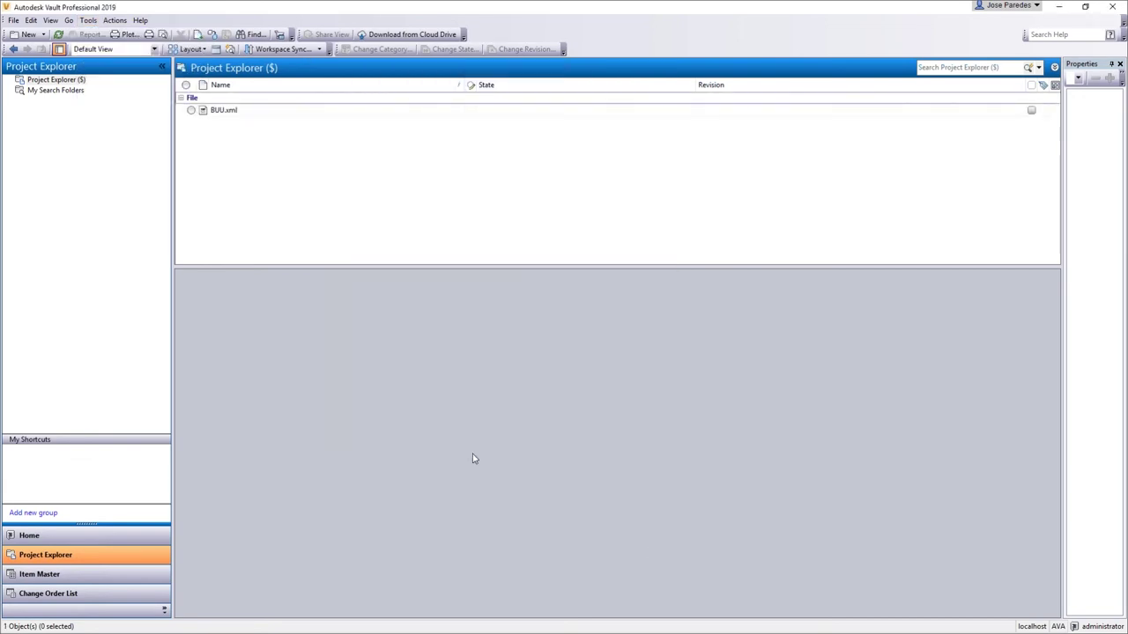
# Step: Get and check out BUU.xml, then open its working folder in File Explorer
pyautogui.click(235, 111)
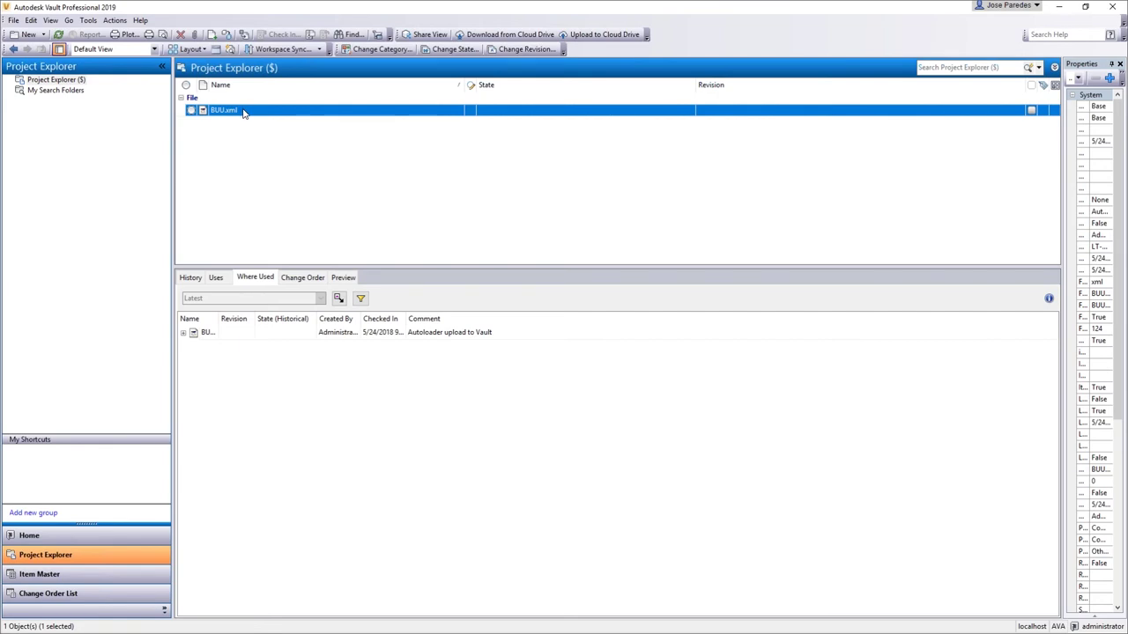
pyautogui.rightClick(255, 110)
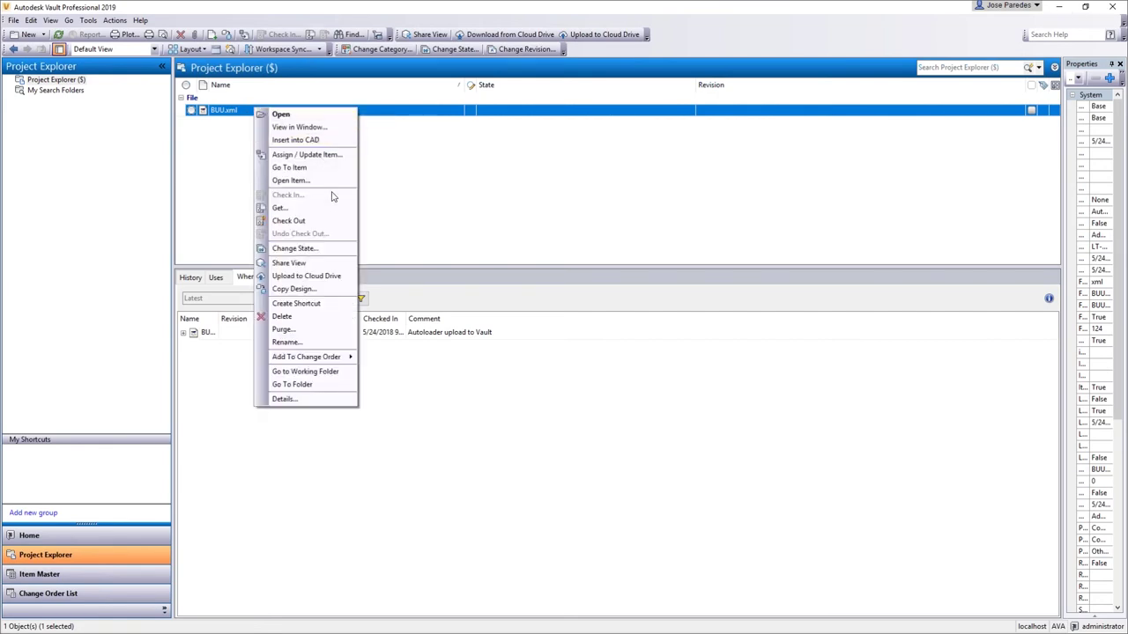
pyautogui.click(293, 210)
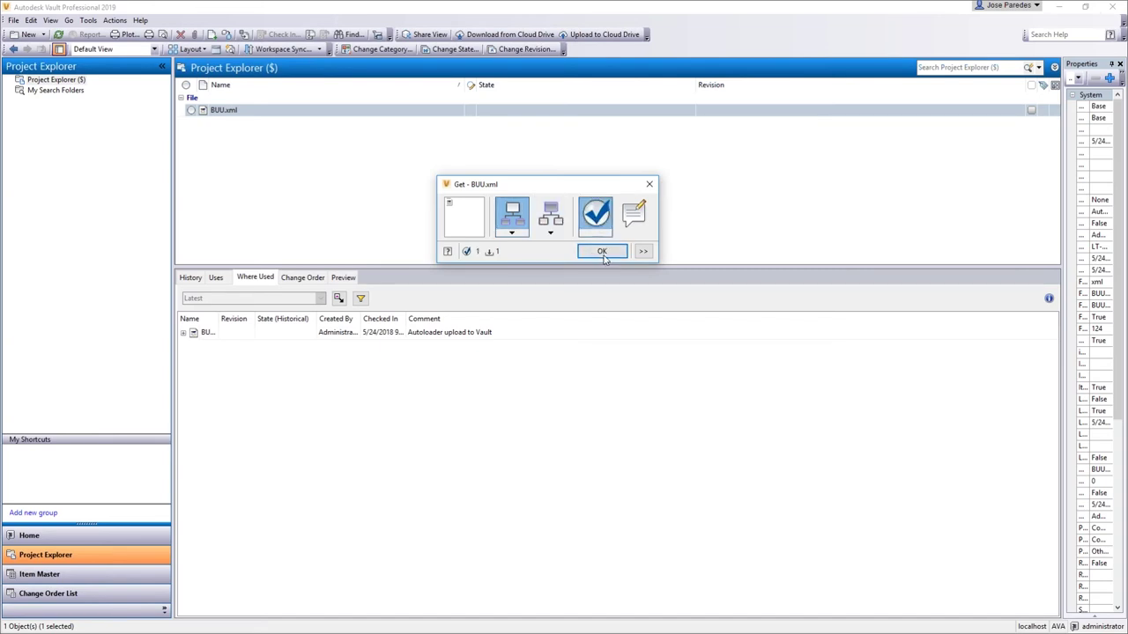
pyautogui.click(603, 255)
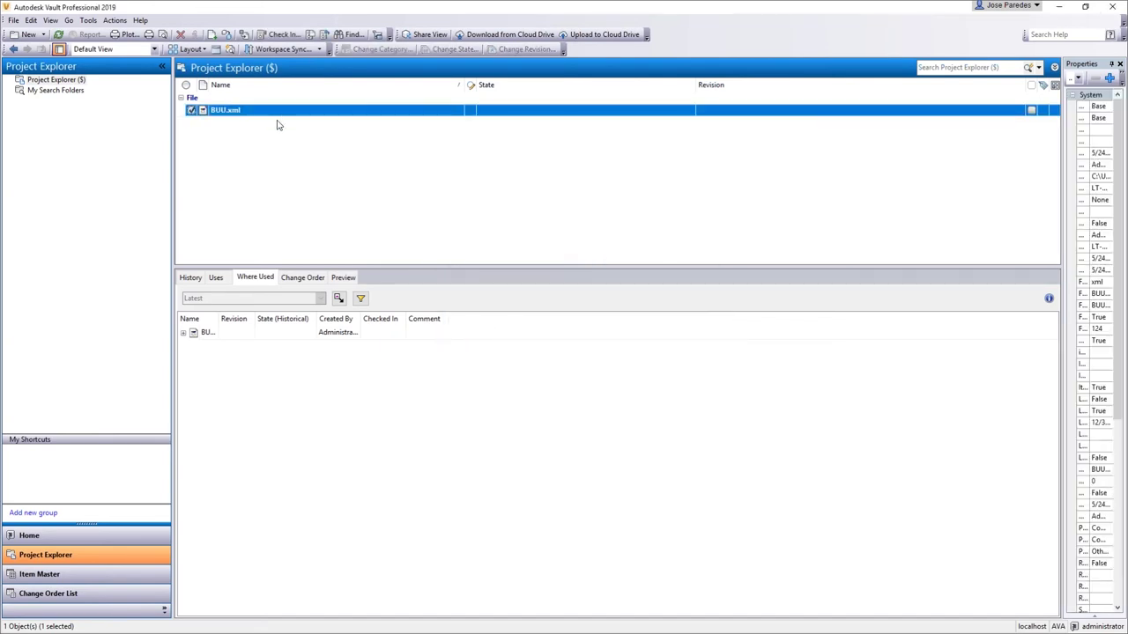
pyautogui.rightClick(239, 113)
pyautogui.click(322, 377)
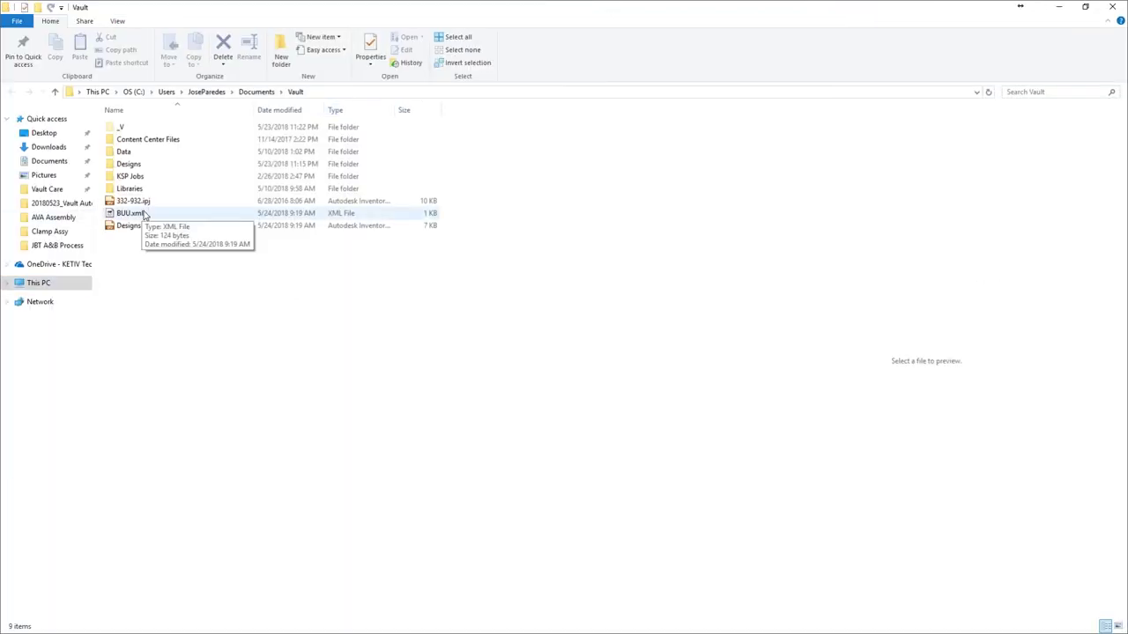
# Step: Open BUU.xml from the local Vault folder in Notepad++, showing ProjectName Designs.ipj
pyautogui.click(146, 215)
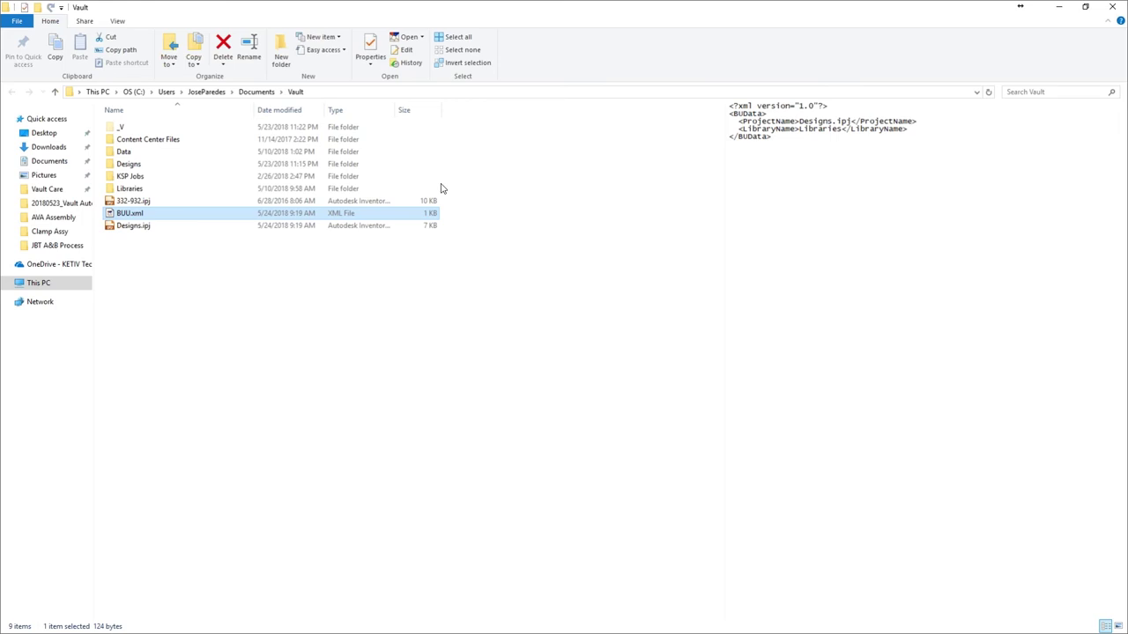
pyautogui.rightClick(129, 215)
pyautogui.click(132, 215)
pyautogui.rightClick(145, 213)
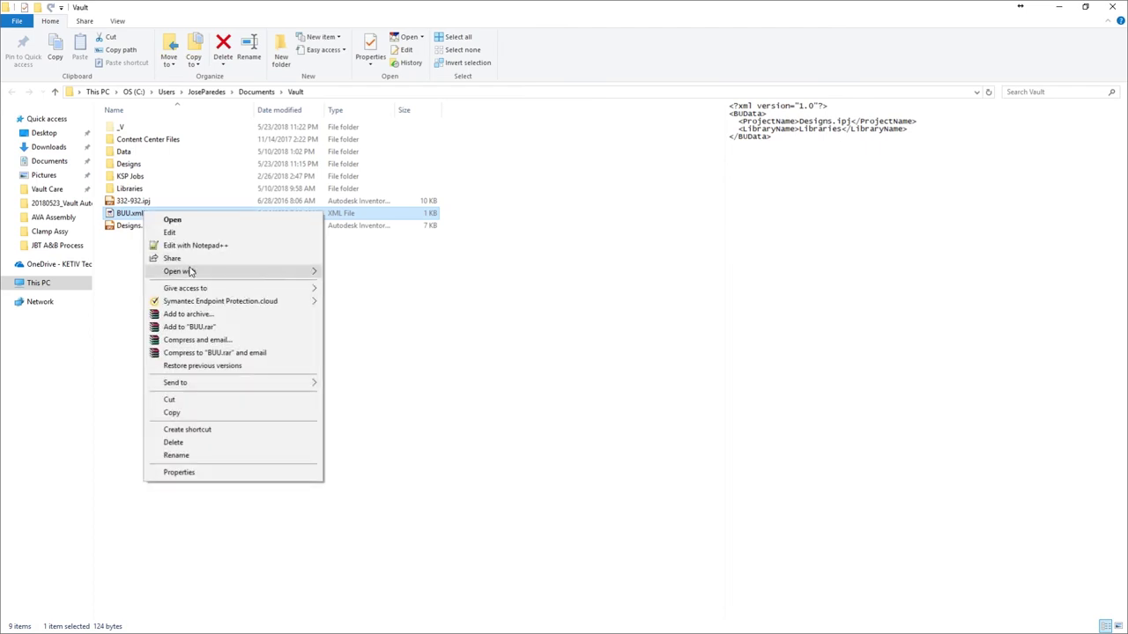
pyautogui.click(207, 246)
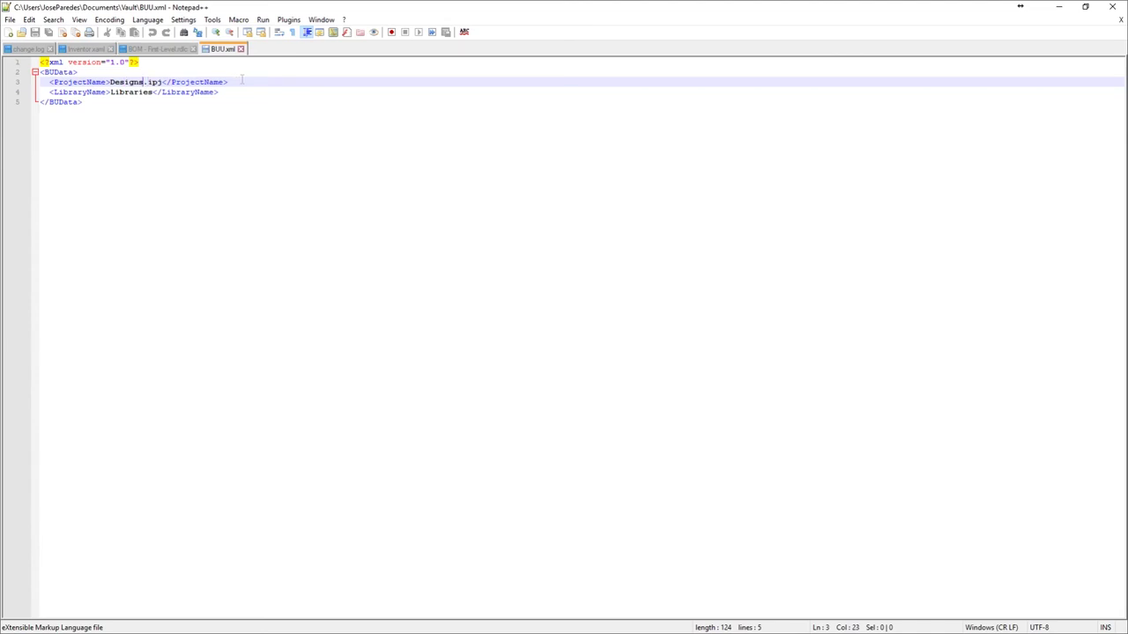
# Step: Change ProjectName from Designs.ipj to AVA.ipj, save BUU.xml and close Notepad++
pyautogui.press('BackSpace')
pyautogui.press('BackSpace')
pyautogui.press('BackSpace')
pyautogui.press('BackSpace')
pyautogui.press('BackSpace')
pyautogui.press('BackSpace')
pyautogui.press('BackSpace')
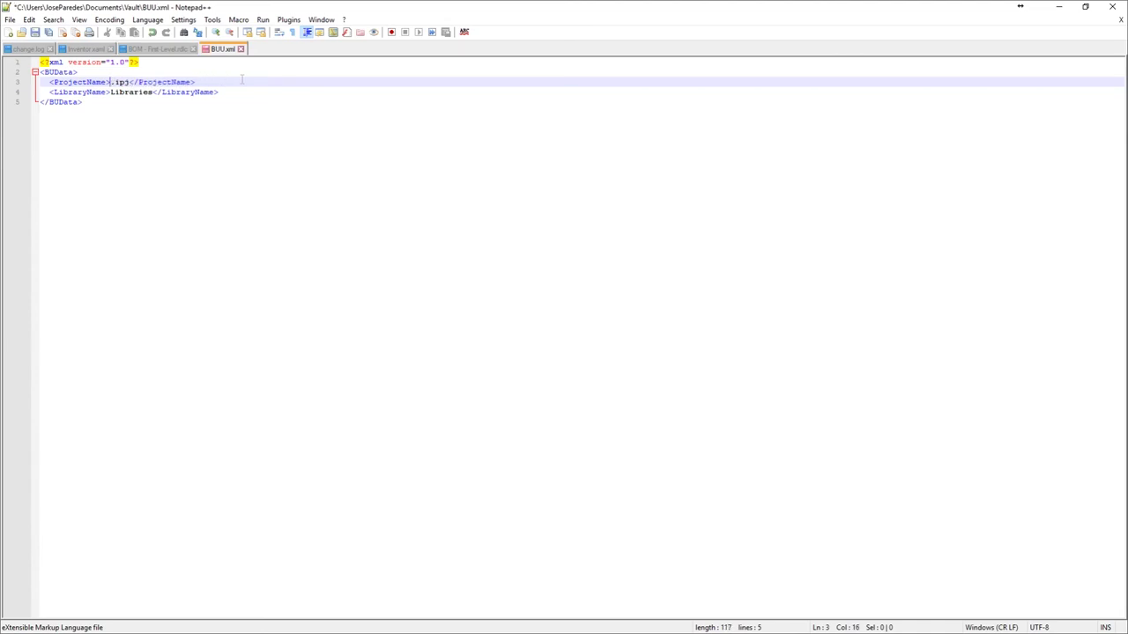
pyautogui.write('AVA')
pyautogui.click(35, 32)
pyautogui.click(1112, 6)
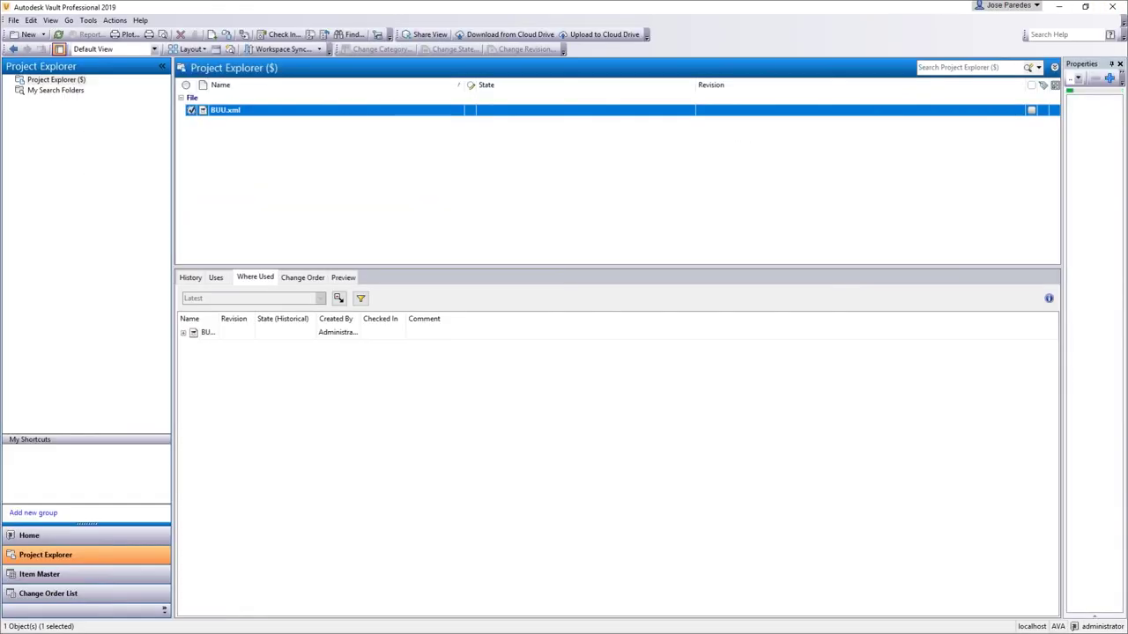
# Step: Check the edited BUU.xml back into the vault and minimize the Vault window
pyautogui.rightClick(224, 114)
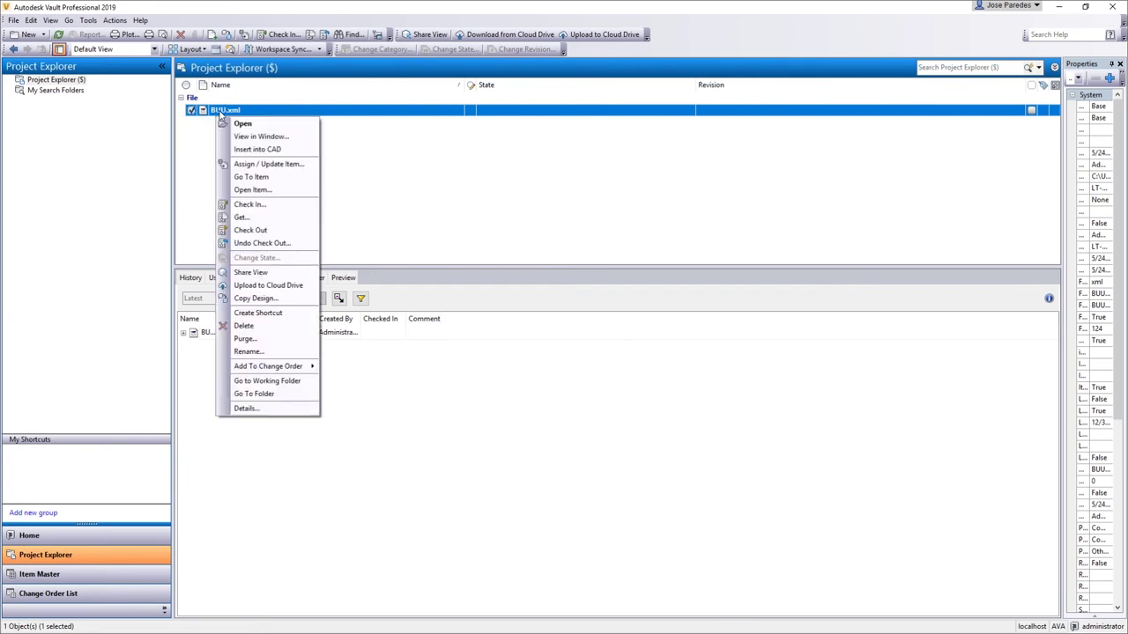
pyautogui.click(269, 200)
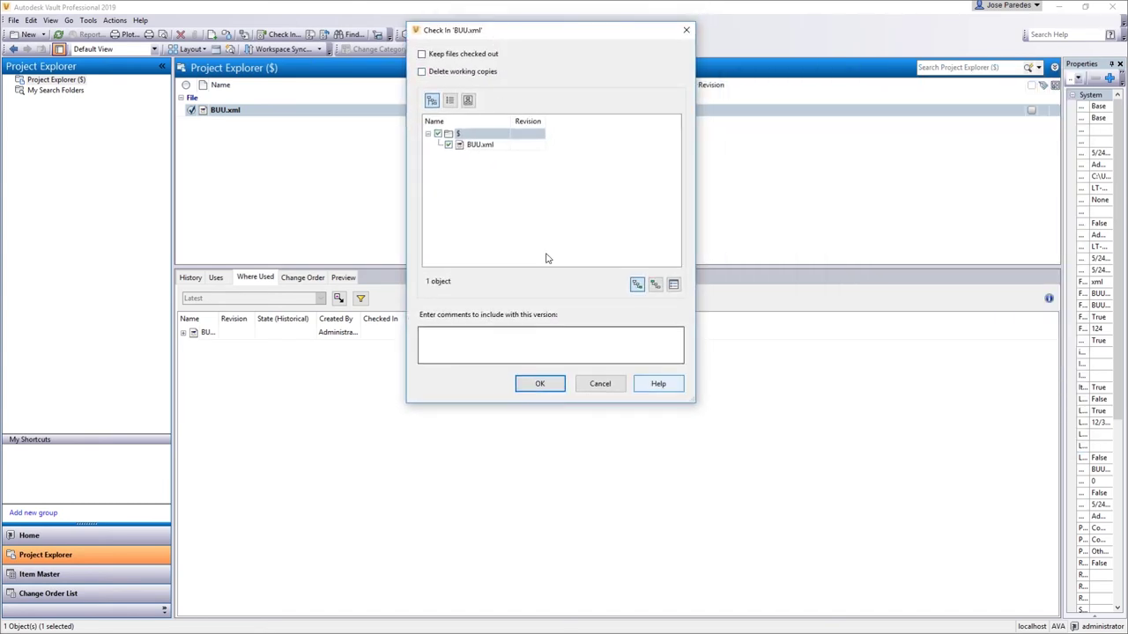
pyautogui.click(536, 384)
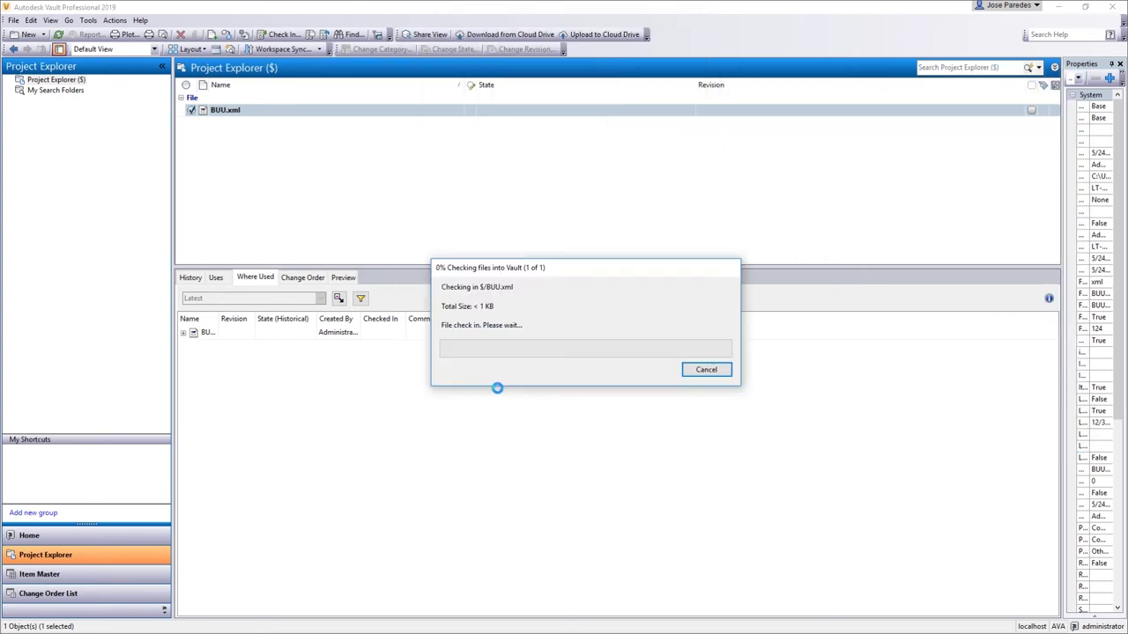
pyautogui.click(1060, 7)
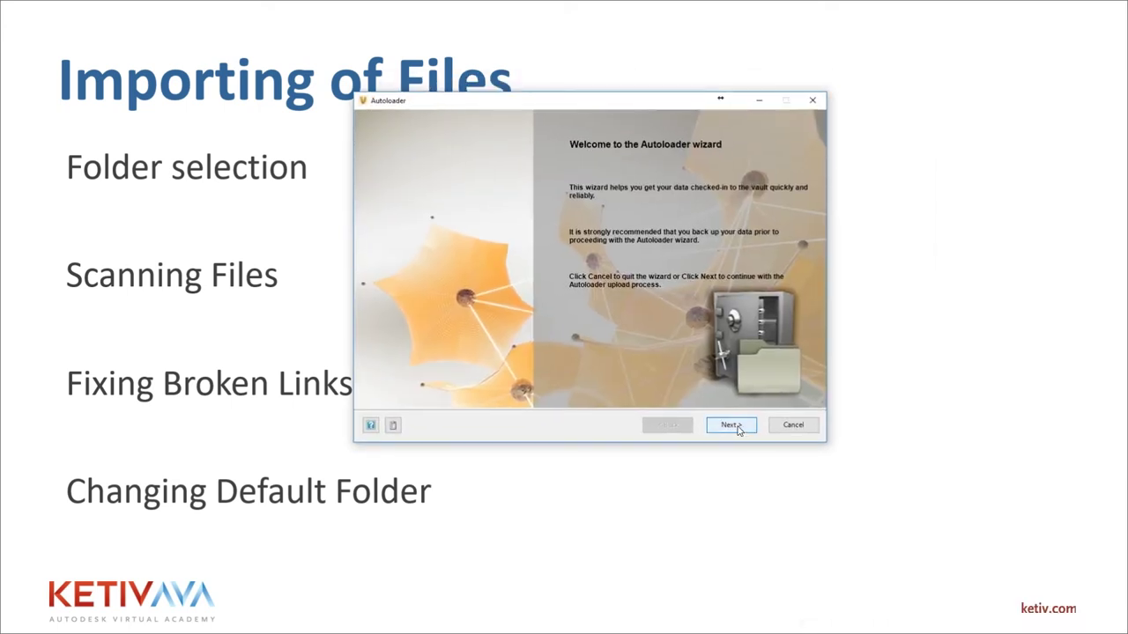
# Step: In Autoloader, select AVA Assembly as the source folder and accept the 332-932 project
pyautogui.click(728, 426)
pyautogui.click(370, 160)
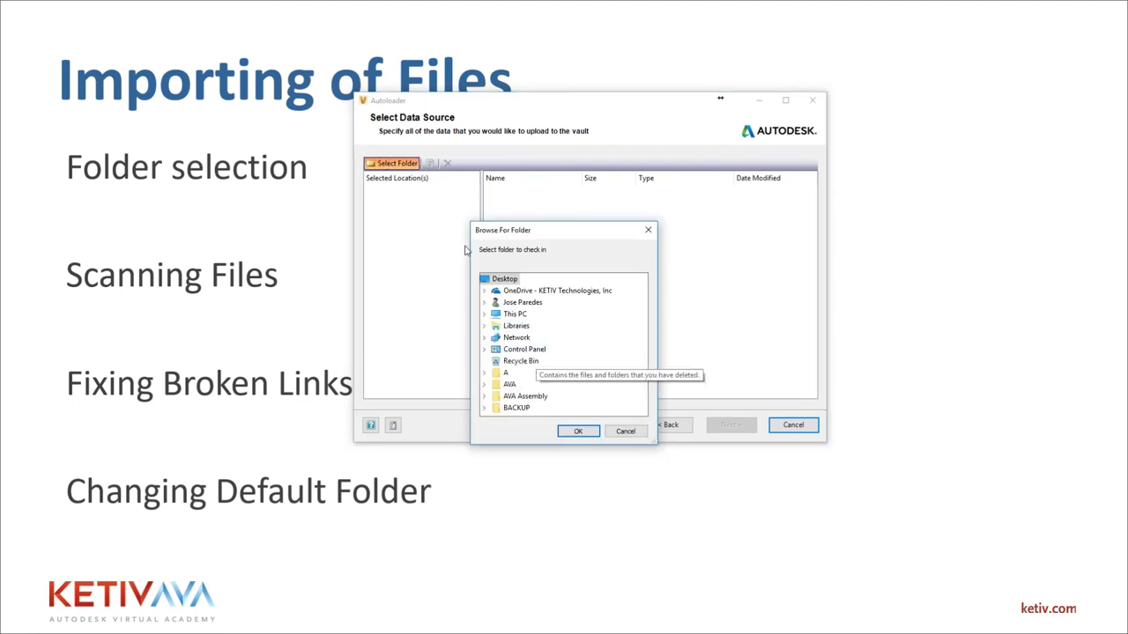
pyautogui.doubleClick(527, 396)
pyautogui.click(578, 430)
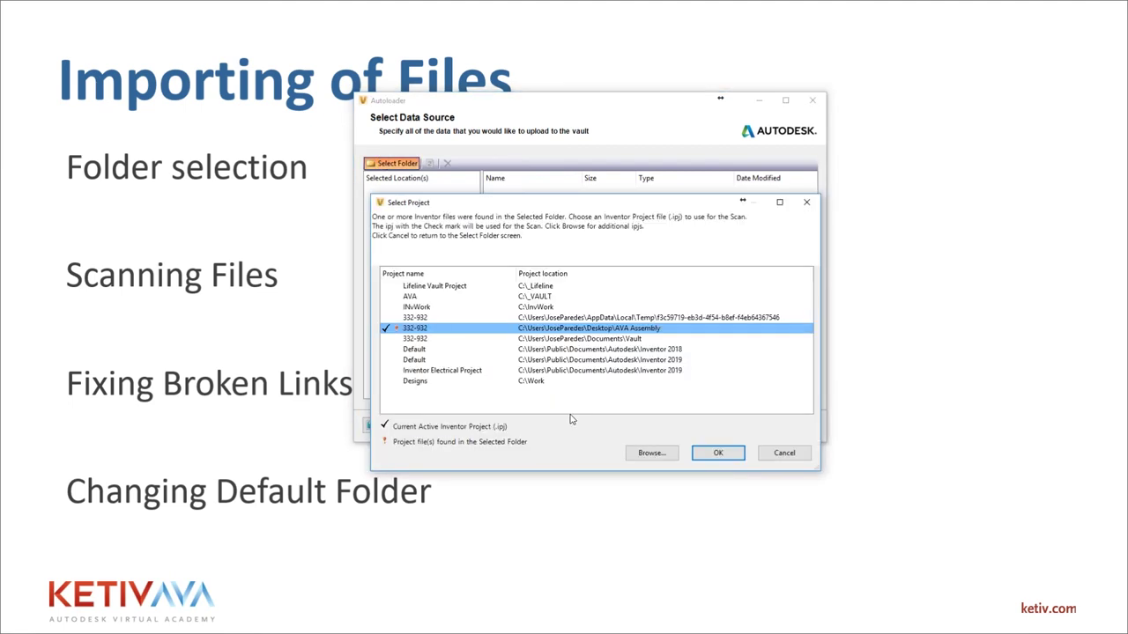
pyautogui.click(741, 453)
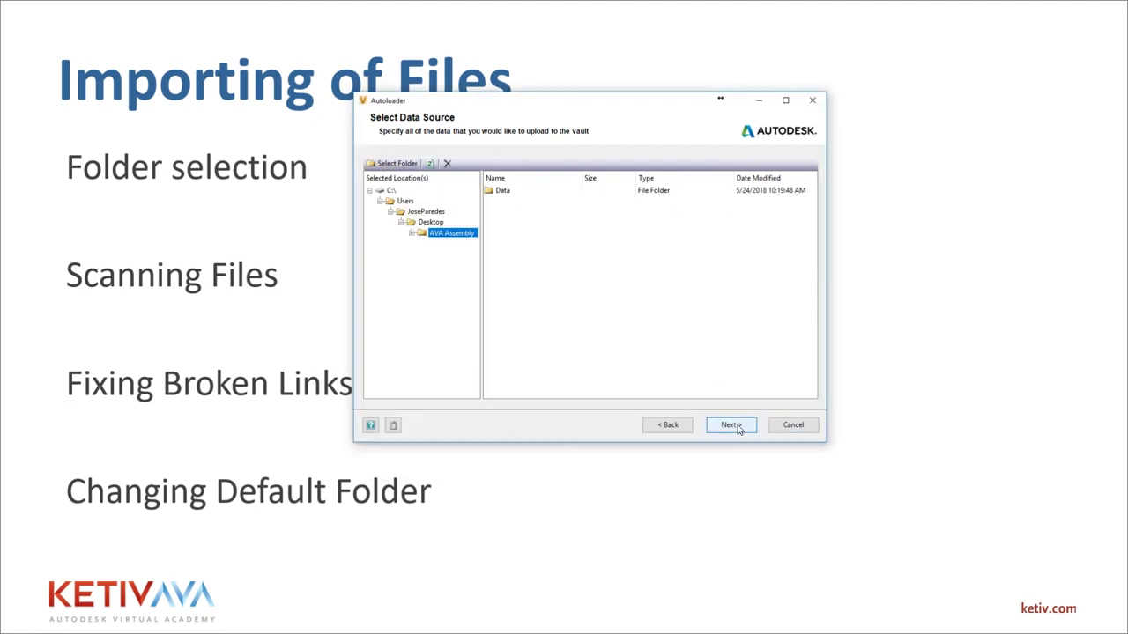
# Step: Scan the 78 files, log in to the AVA vault and target its AVA folder
pyautogui.click(737, 427)
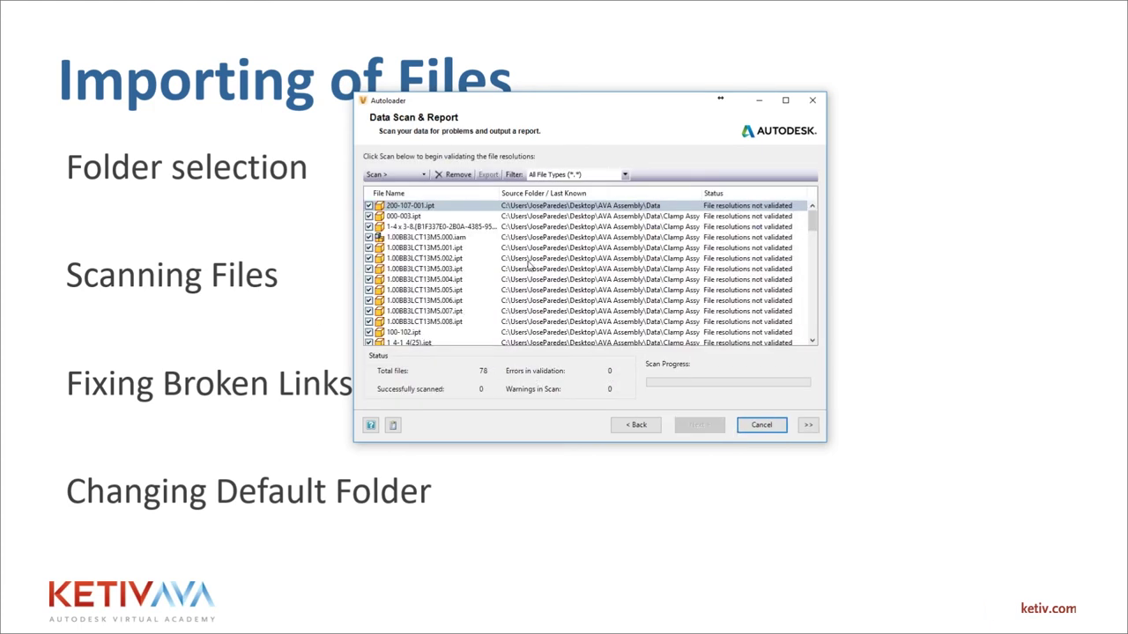
pyautogui.click(410, 175)
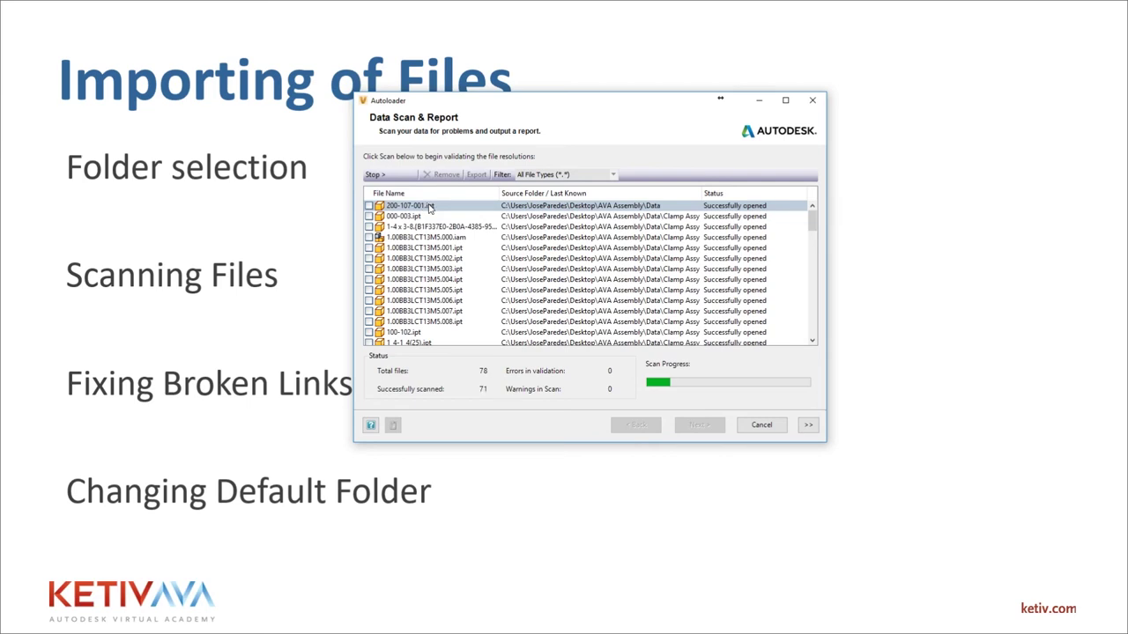
pyautogui.click(610, 366)
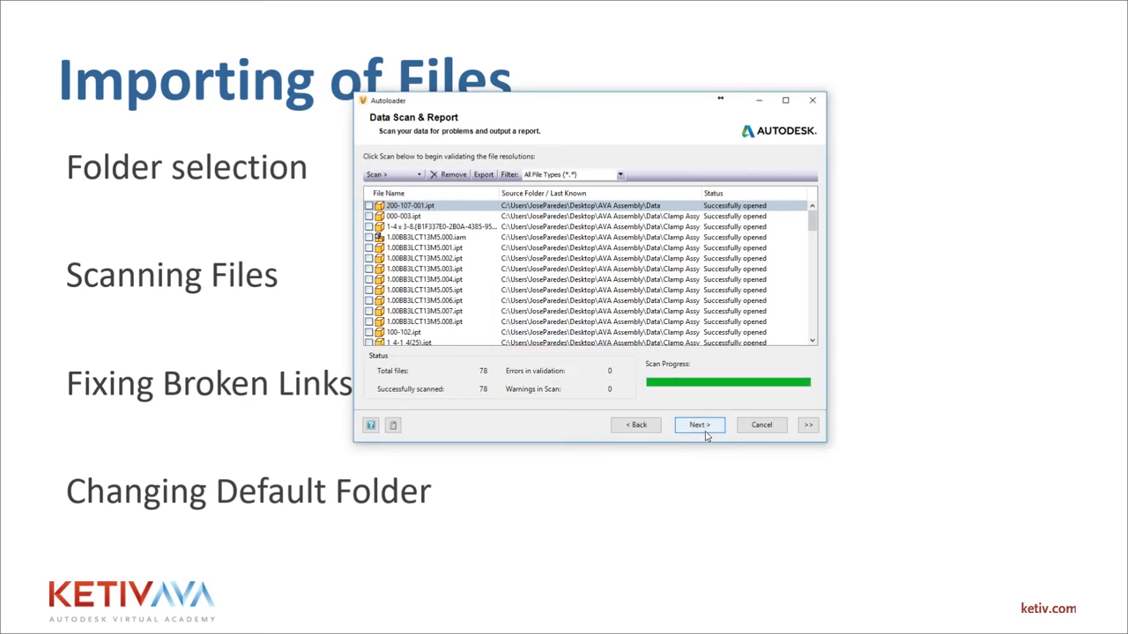
pyautogui.click(699, 426)
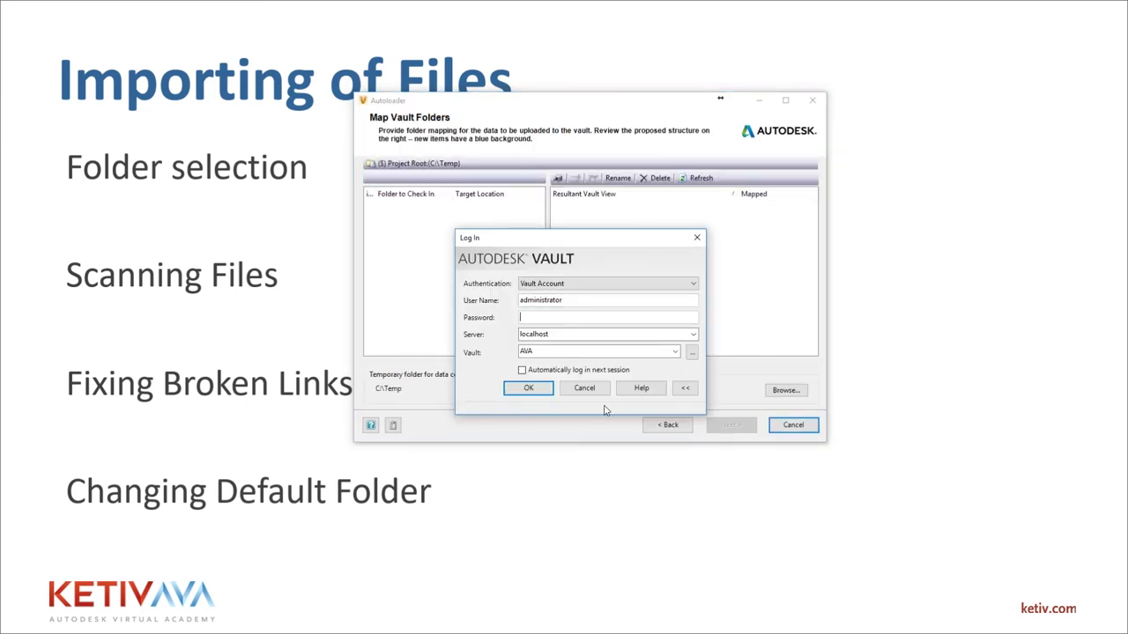
pyautogui.click(532, 392)
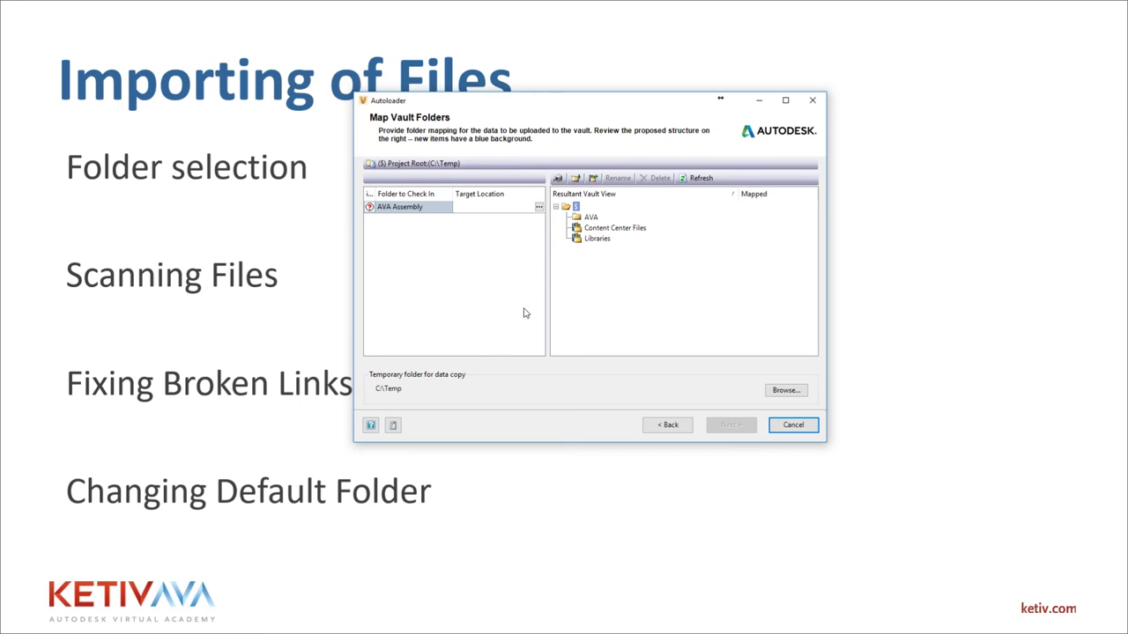
pyautogui.click(589, 218)
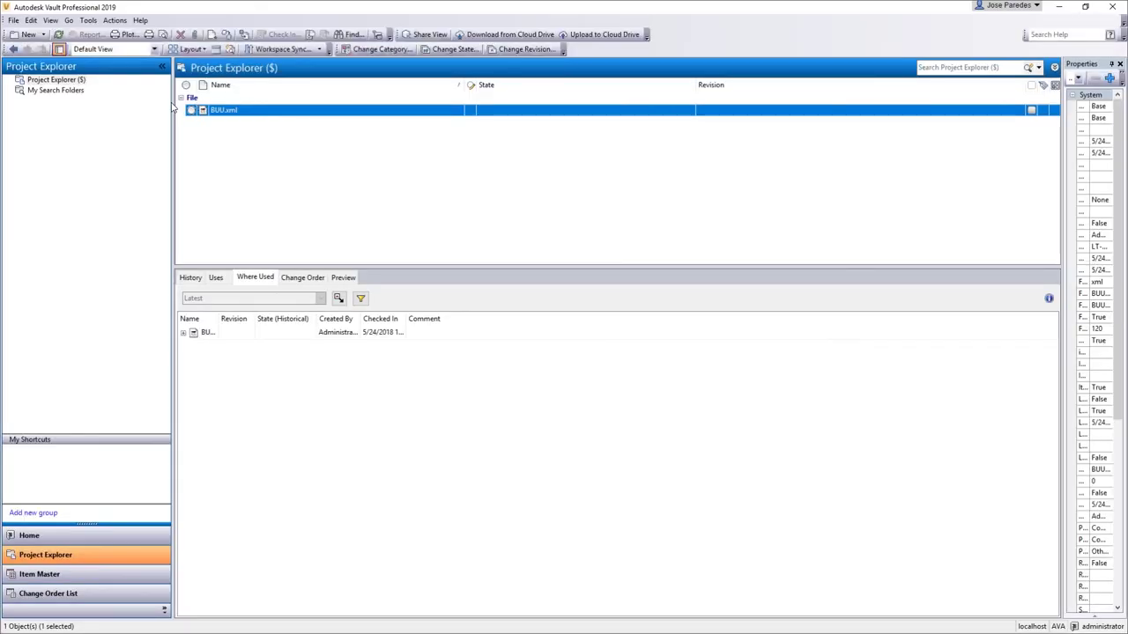
# Step: Refresh Vault and review the uploaded AVA folder and AVA.ipj
pyautogui.click(58, 34)
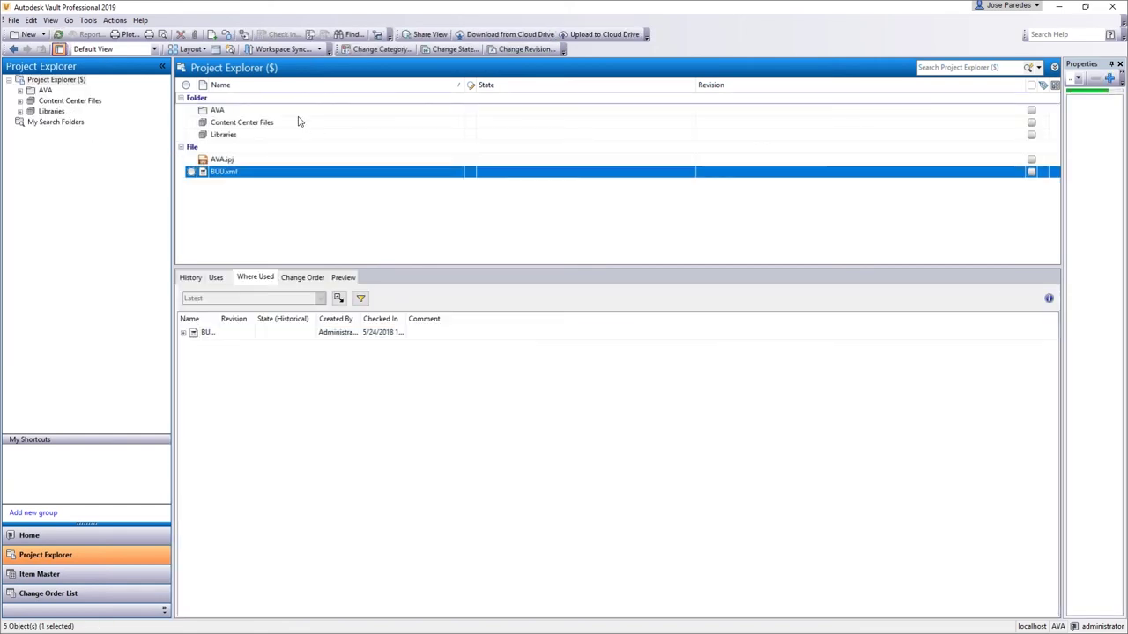
pyautogui.click(252, 111)
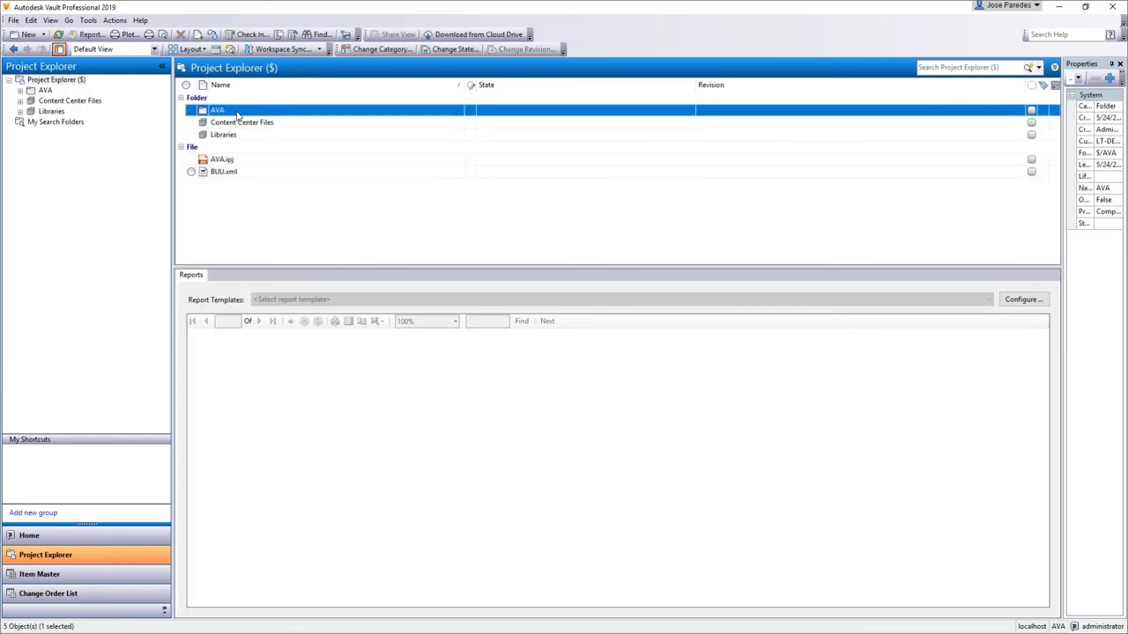
pyautogui.click(233, 160)
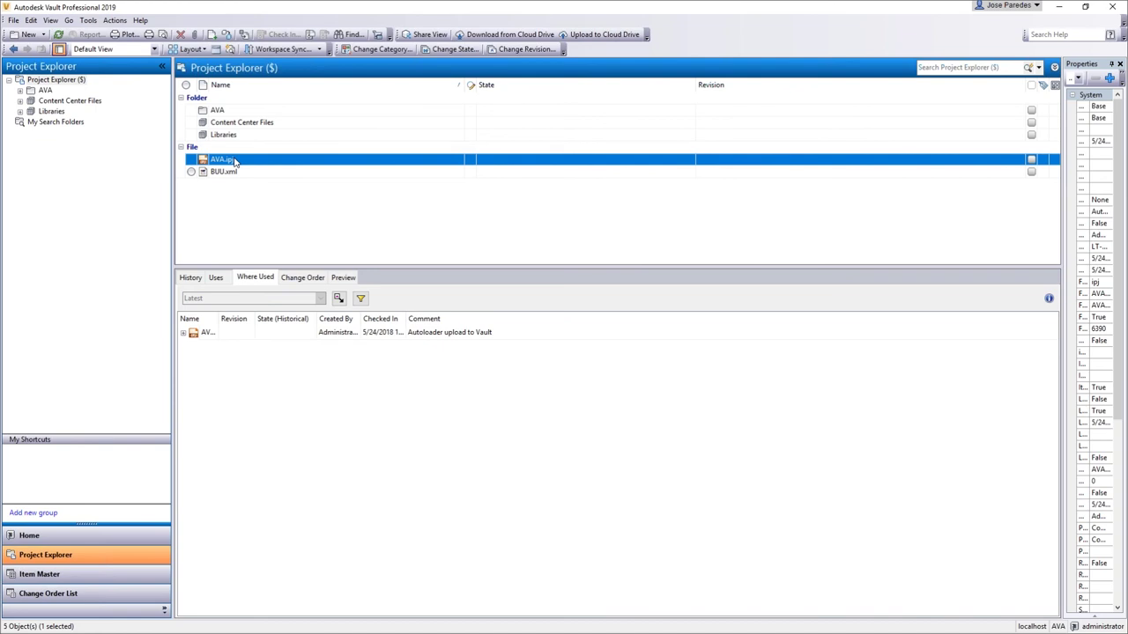